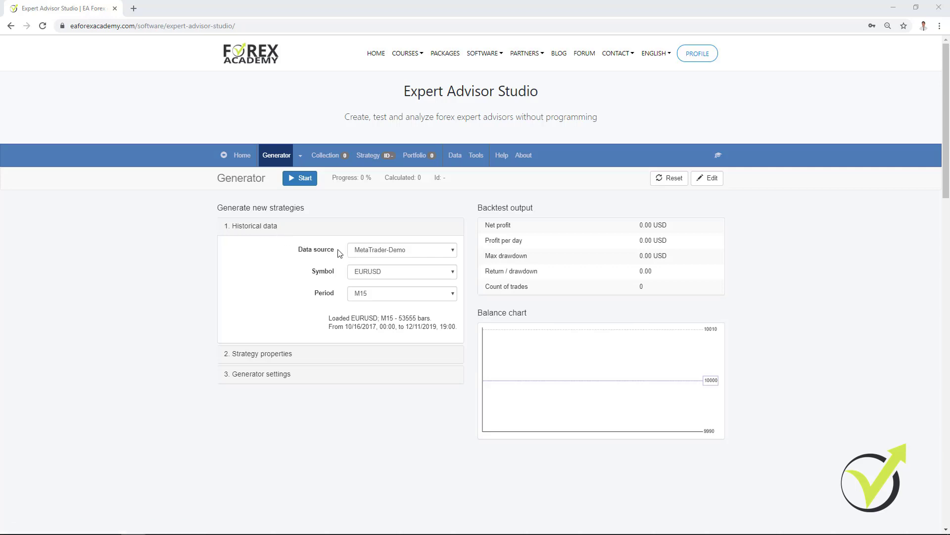
Keep MetaTrader-Demo as the data source and switch to the MetaTrader 4 EURUSD chart.
{"action": "left_click", "coordinate": [391, 254]}
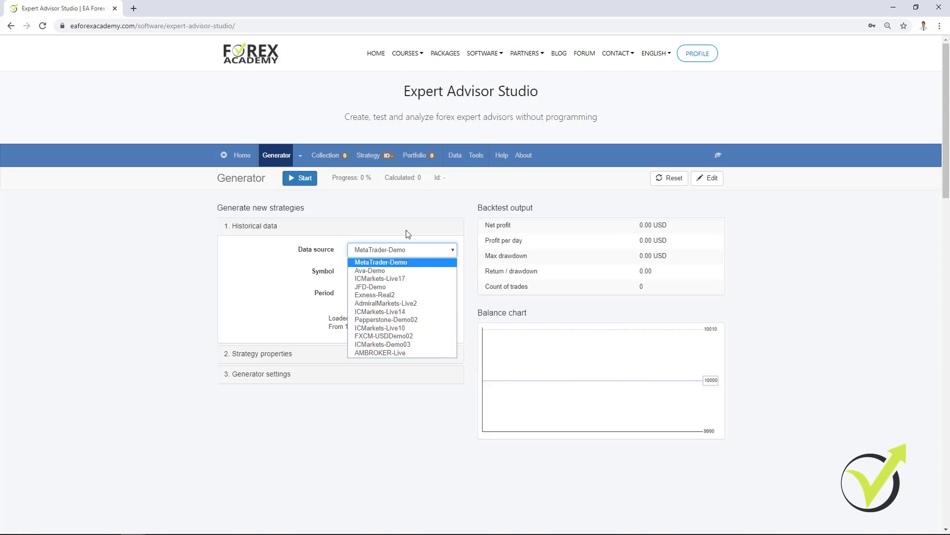
{"action": "left_click", "coordinate": [410, 208]}
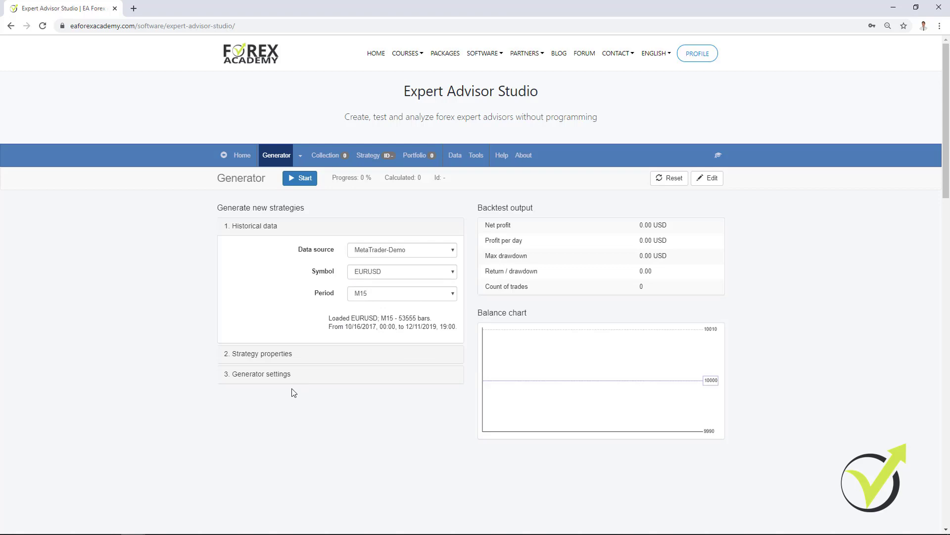
{"action": "left_click", "coordinate": [245, 528]}
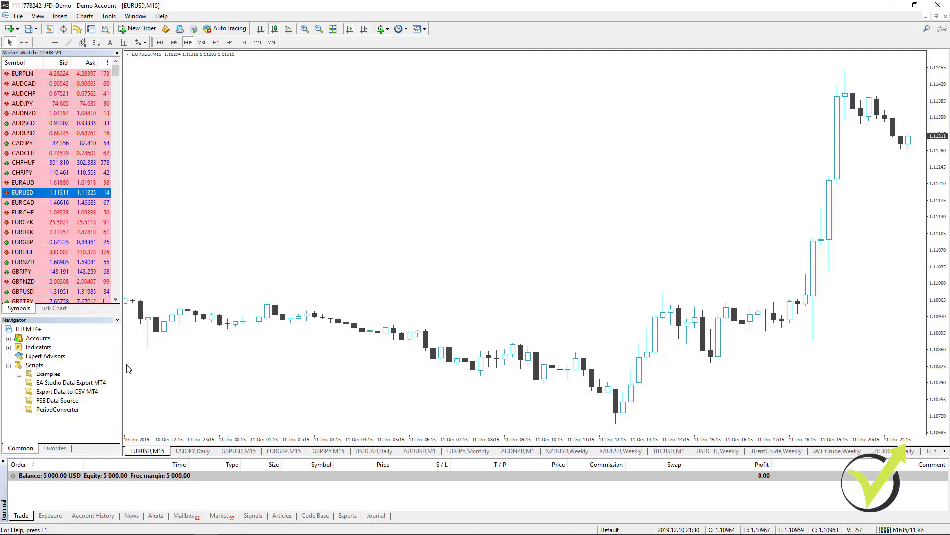
Open MetaTrader 4's data folder and browse into MQL4 > Scripts.
{"action": "left_click", "coordinate": [18, 16]}
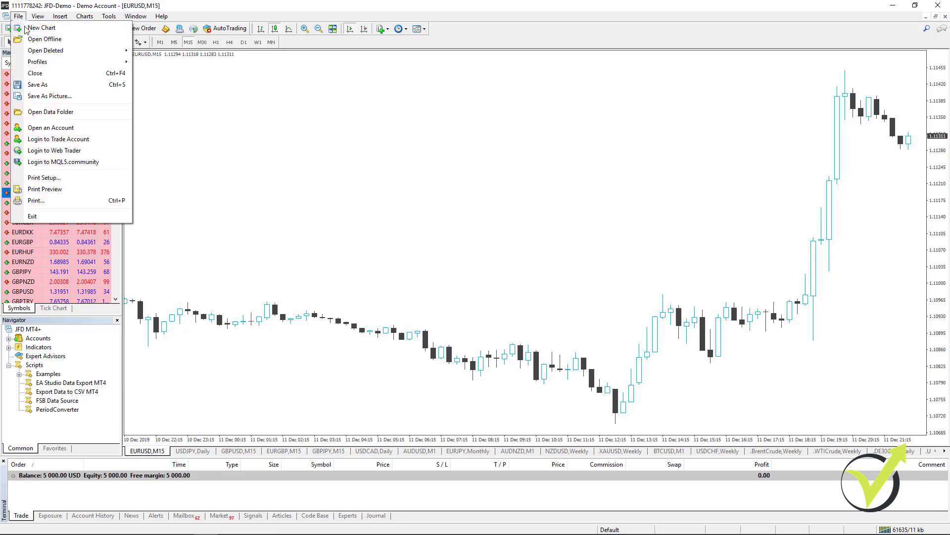
{"action": "left_click", "coordinate": [55, 112]}
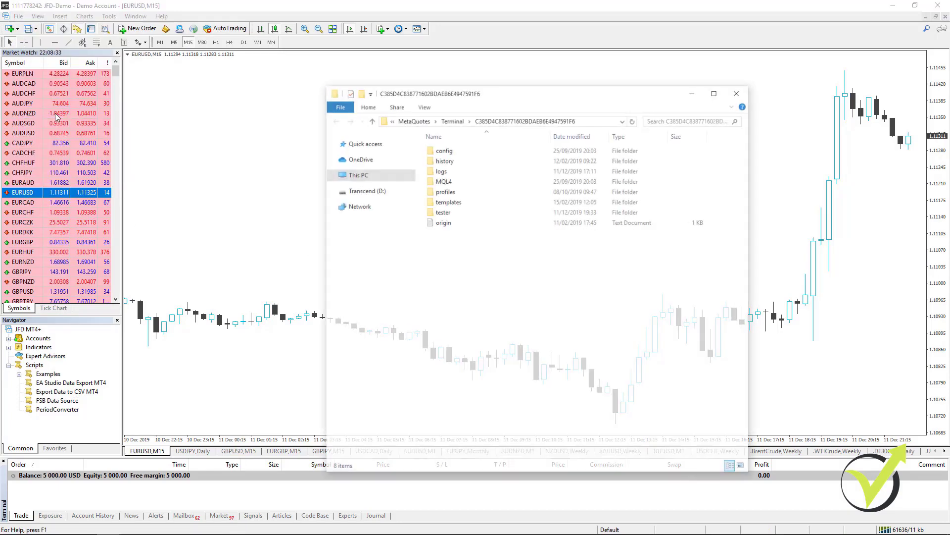
{"action": "double_click", "coordinate": [441, 182]}
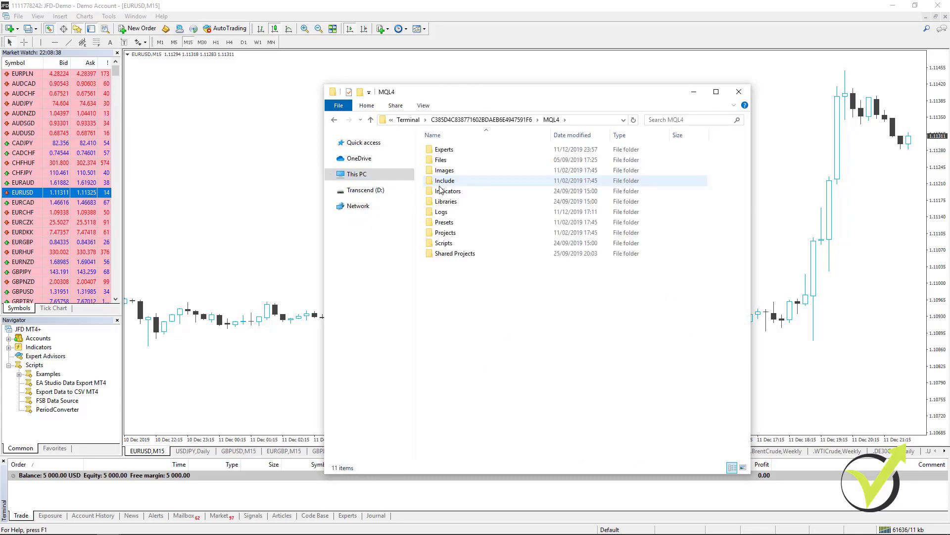
{"action": "double_click", "coordinate": [442, 243]}
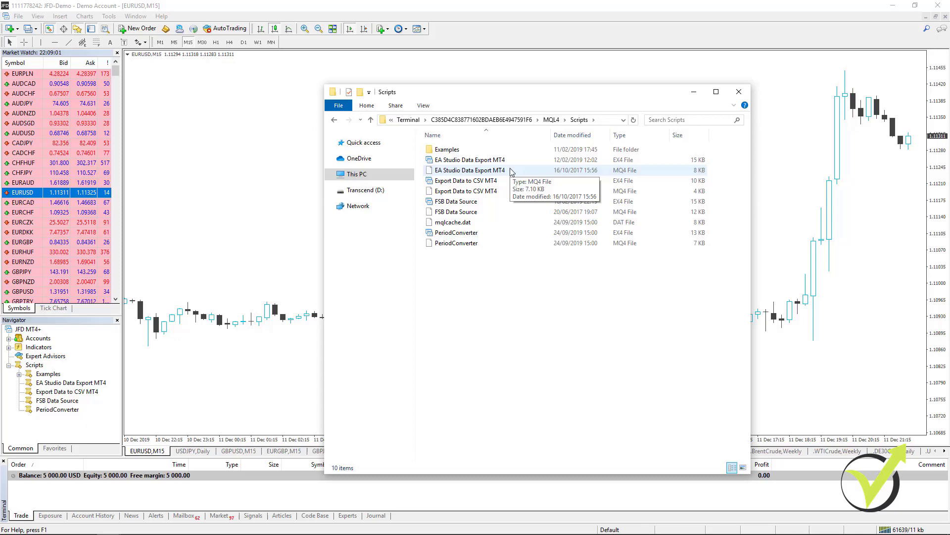
Close Explorer, refresh the Navigator Scripts list and select EA Studio Data Export MT4.
{"action": "left_click", "coordinate": [740, 95]}
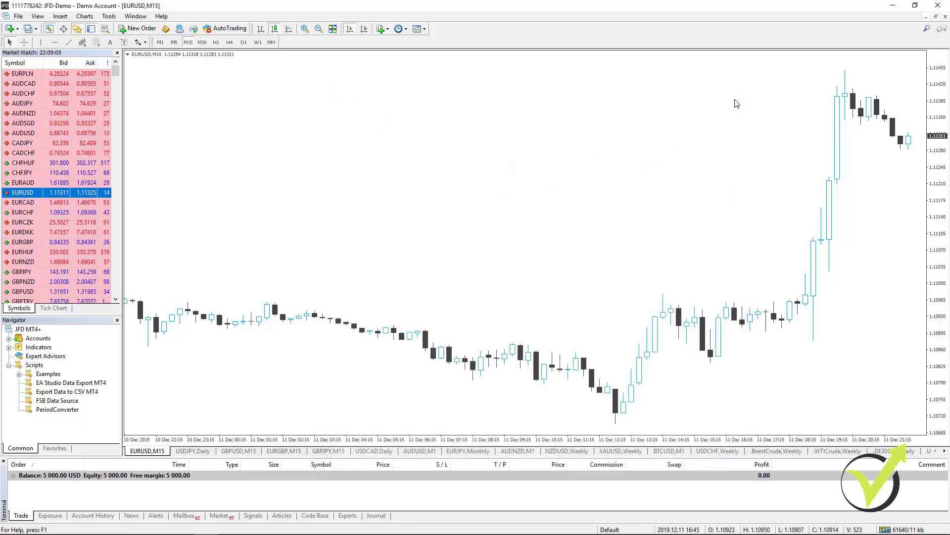
{"action": "right_click", "coordinate": [30, 367]}
{"action": "left_click", "coordinate": [55, 404]}
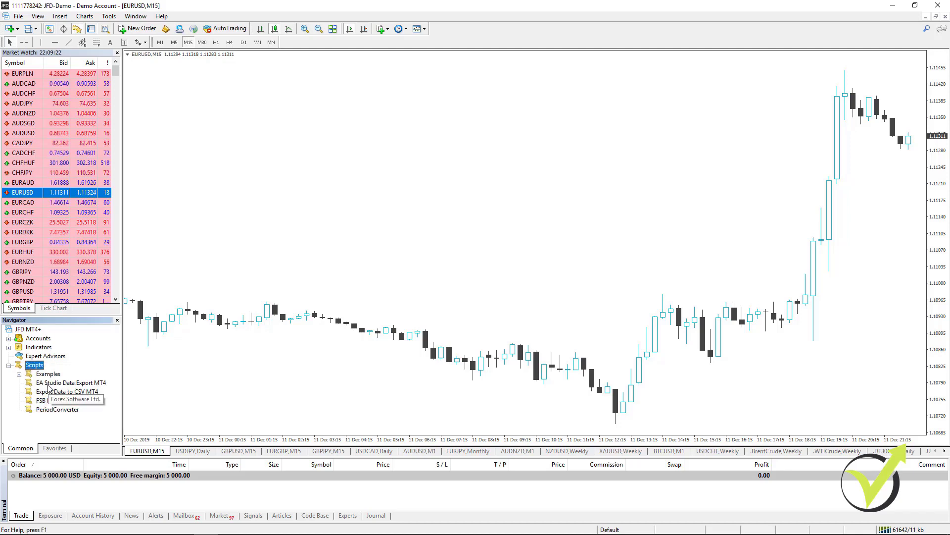
{"action": "left_click", "coordinate": [49, 384]}
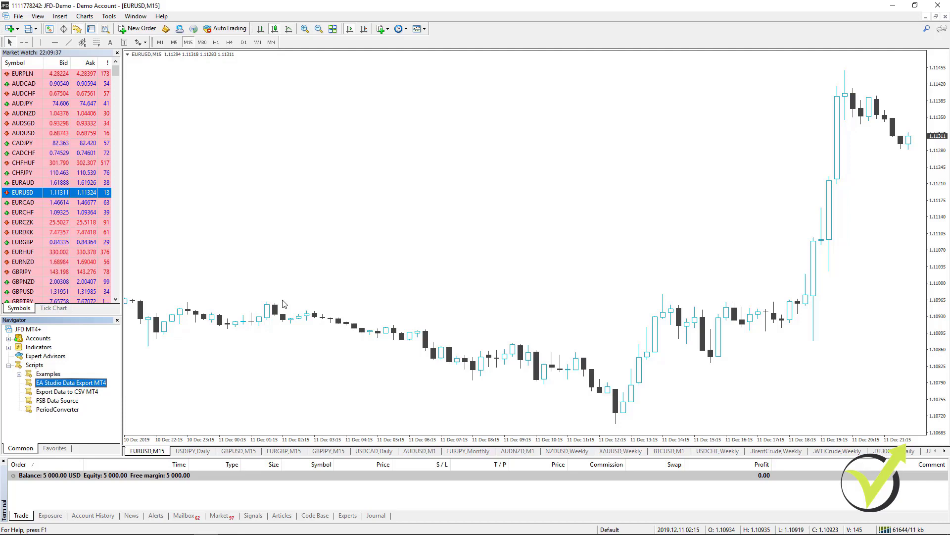
Inspect the EURUSD M15 chart's oldest history, back to 21 Feb 2018.
{"action": "left_click", "coordinate": [709, 276]}
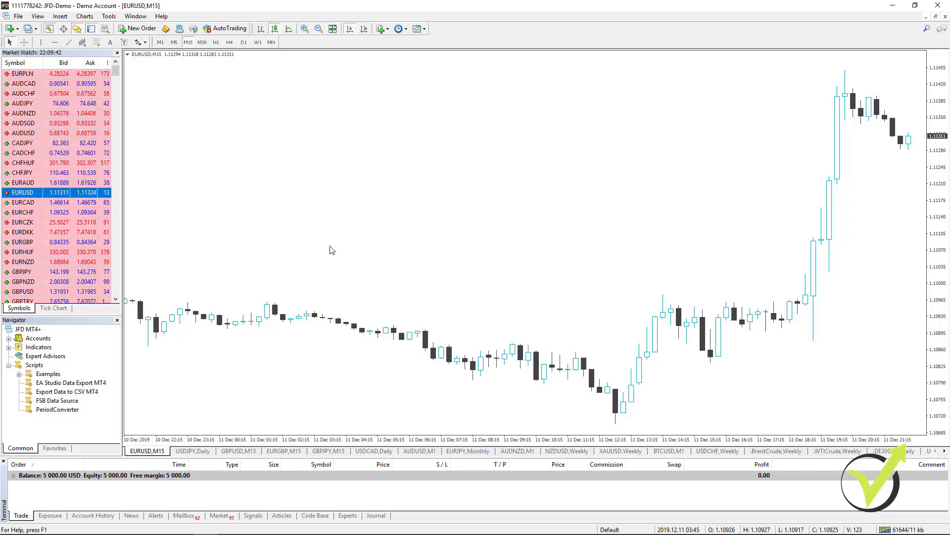
{"action": "key", "text": "Home"}
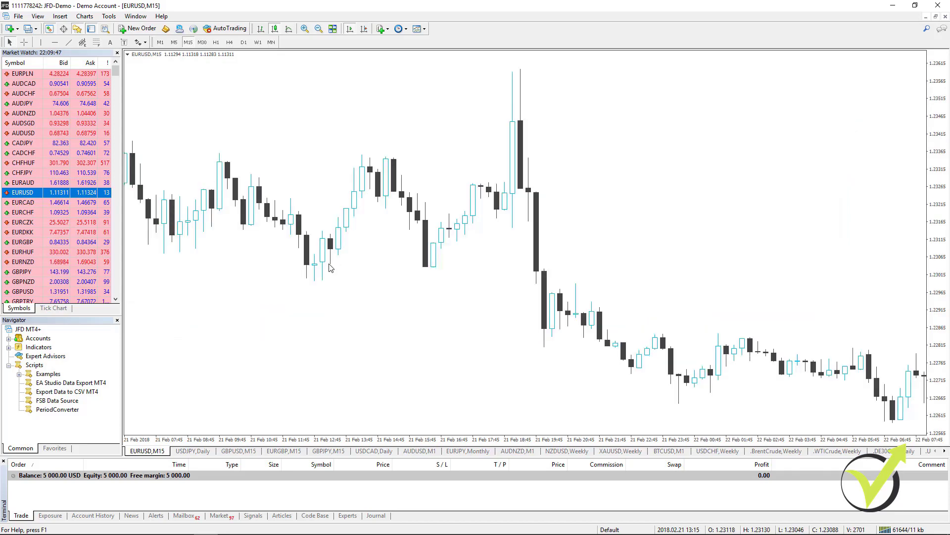
{"action": "key", "text": "End"}
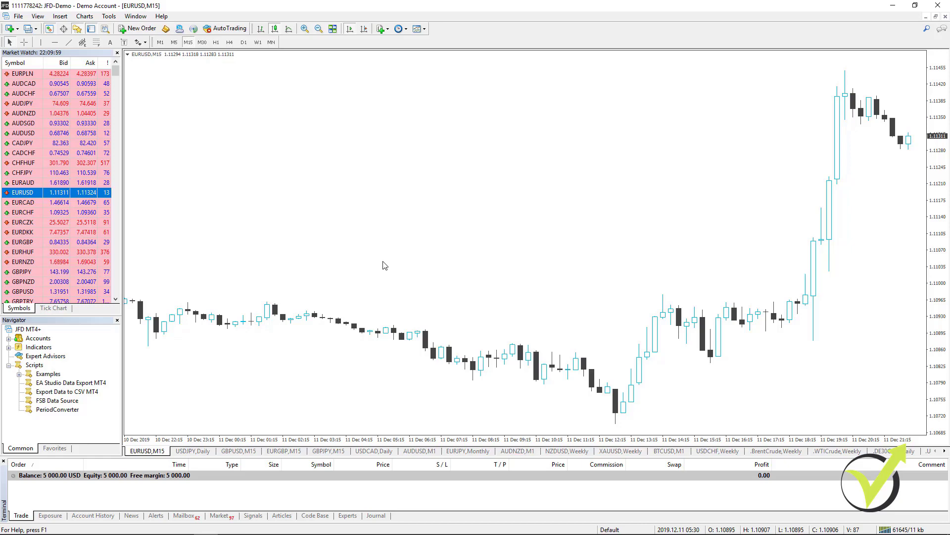
{"action": "key", "text": "Home"}
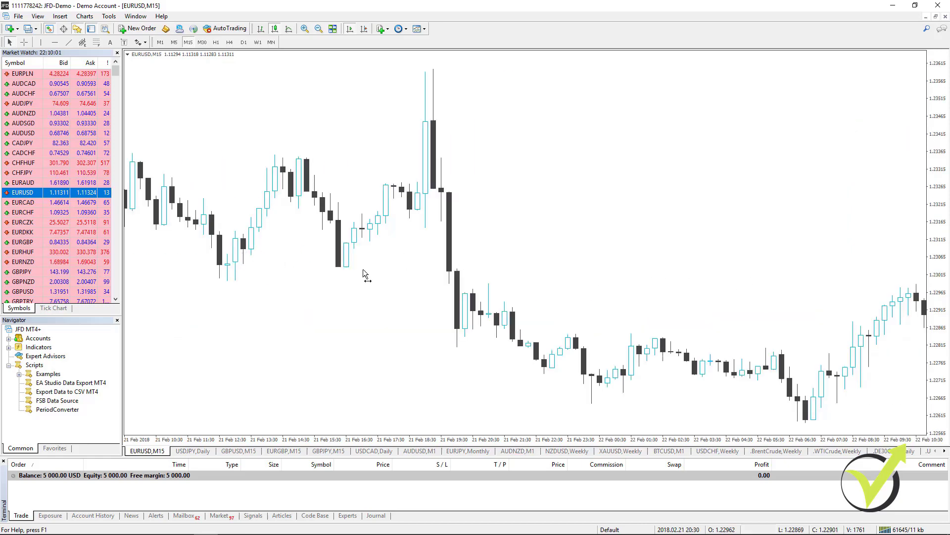
{"action": "left_click_drag", "start_coordinate": [365, 275], "coordinate": [459, 277]}
{"action": "mouse_move", "coordinate": [853, 287]}
{"action": "left_mouse_down"}
{"action": "mouse_move", "coordinate": [171, 287]}
{"action": "mouse_move", "coordinate": [891, 290]}
{"action": "left_mouse_up"}
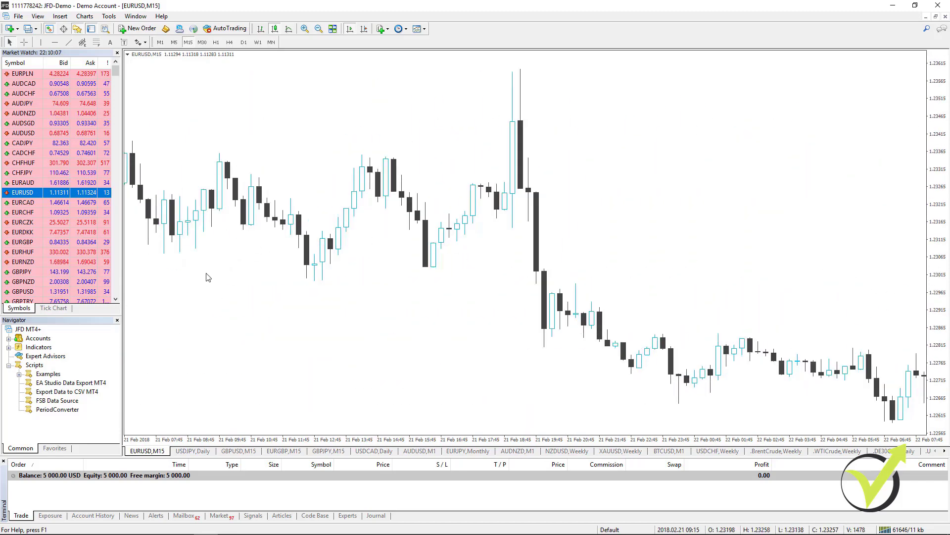
{"action": "left_click", "coordinate": [160, 43]}
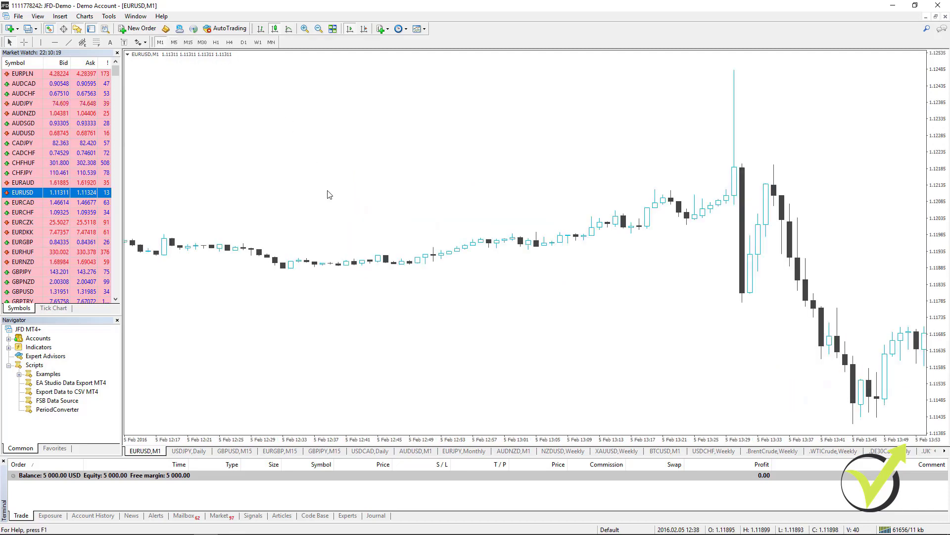
{"action": "left_click", "coordinate": [175, 43]}
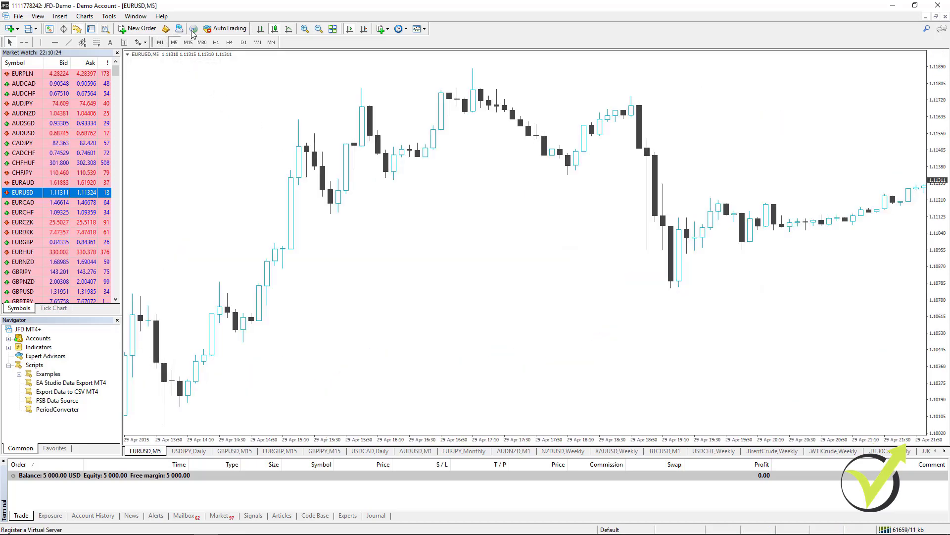
{"action": "left_click", "coordinate": [188, 42]}
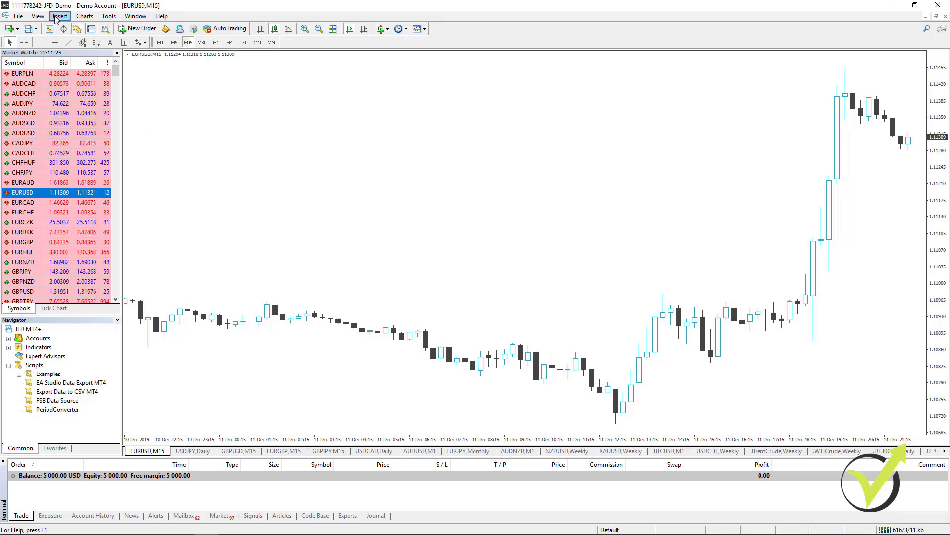
Open the History Center and expand the FX symbol group.
{"action": "left_click", "coordinate": [109, 17]}
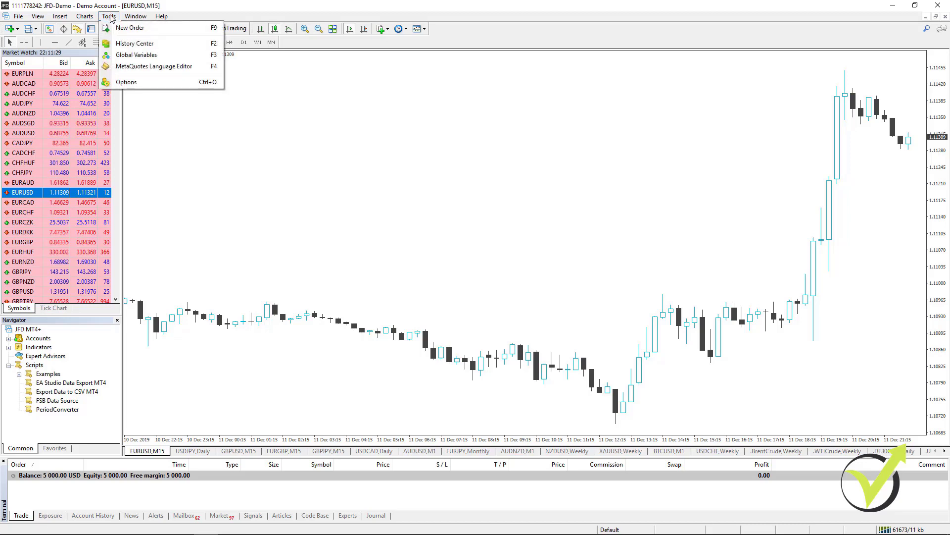
{"action": "left_click", "coordinate": [131, 46]}
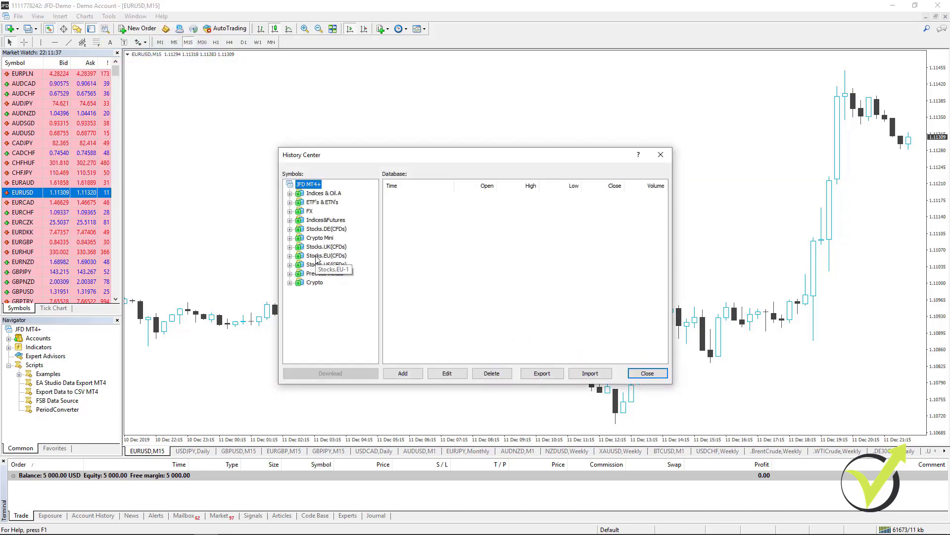
{"action": "left_click", "coordinate": [290, 193]}
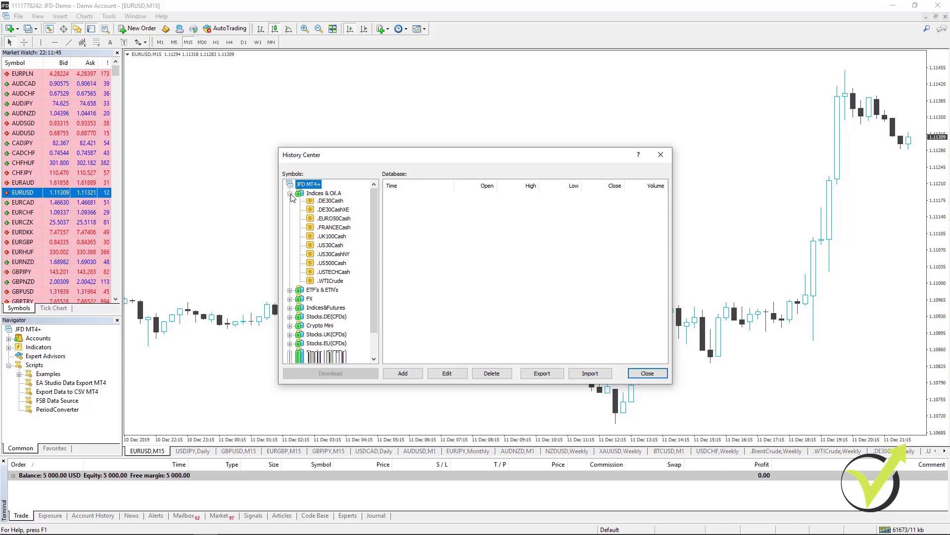
{"action": "left_click", "coordinate": [290, 194]}
{"action": "left_click", "coordinate": [290, 212]}
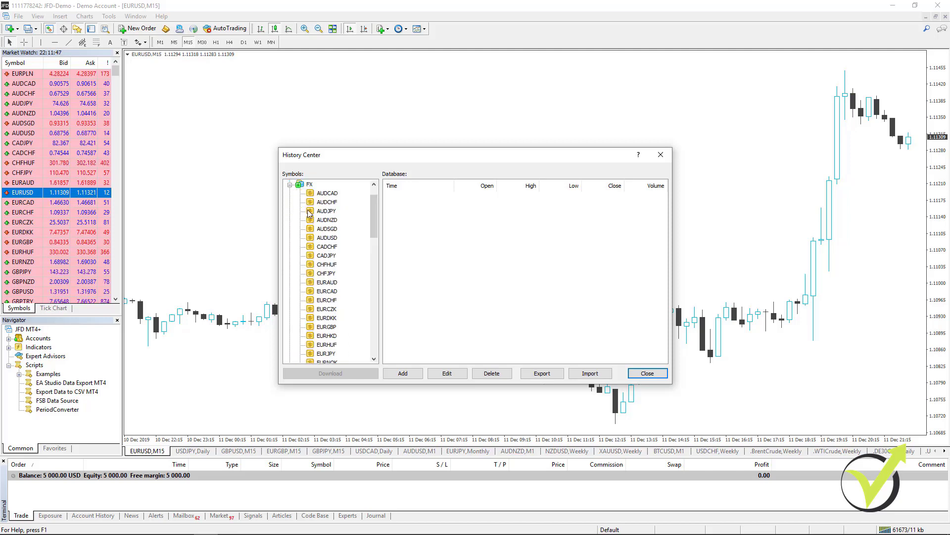
Show EURUSD 1 Minute history (1,304,089 records) and cancel the other-server download.
{"action": "scroll", "coordinate": [318, 338], "scroll_direction": "down", "scroll_amount": 1}
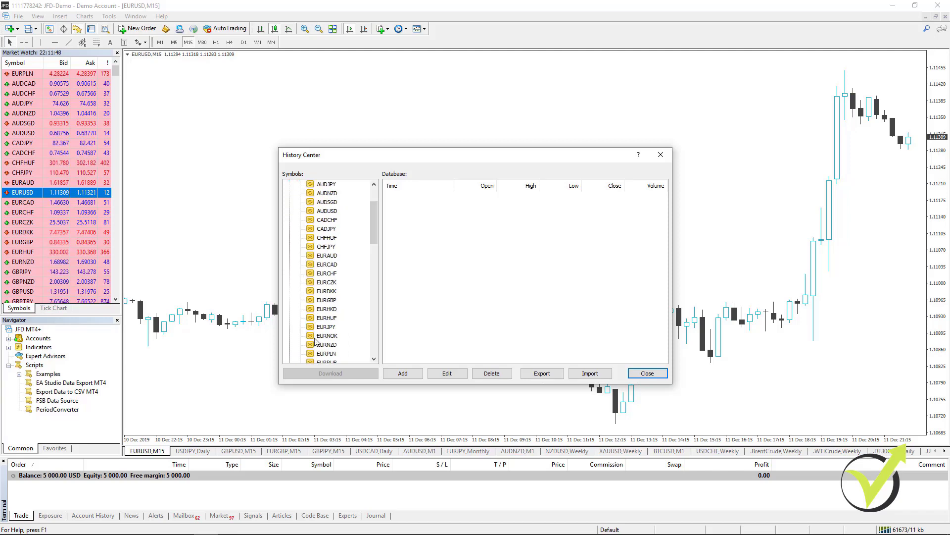
{"action": "scroll", "coordinate": [317, 338], "scroll_direction": "down", "scroll_amount": 2}
{"action": "scroll", "coordinate": [316, 338], "scroll_direction": "down", "scroll_amount": 2}
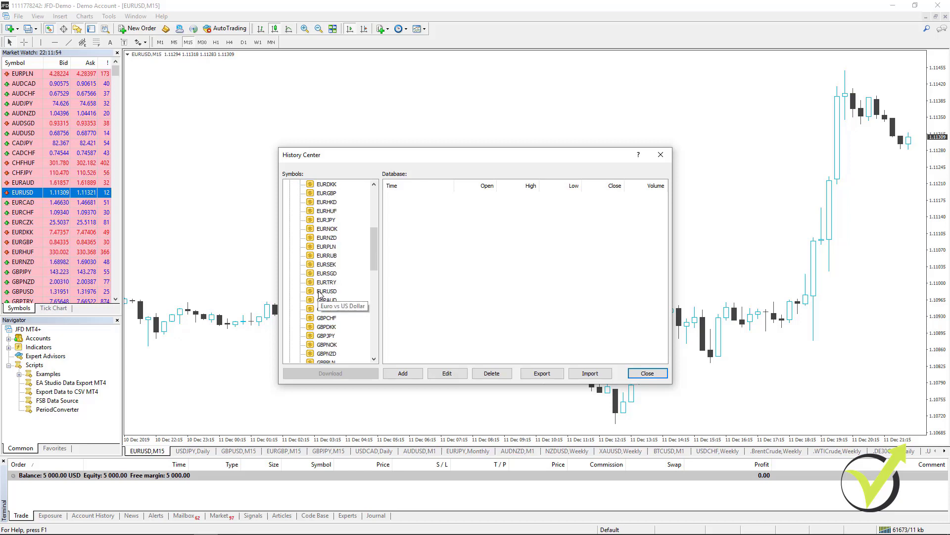
{"action": "double_click", "coordinate": [320, 292]}
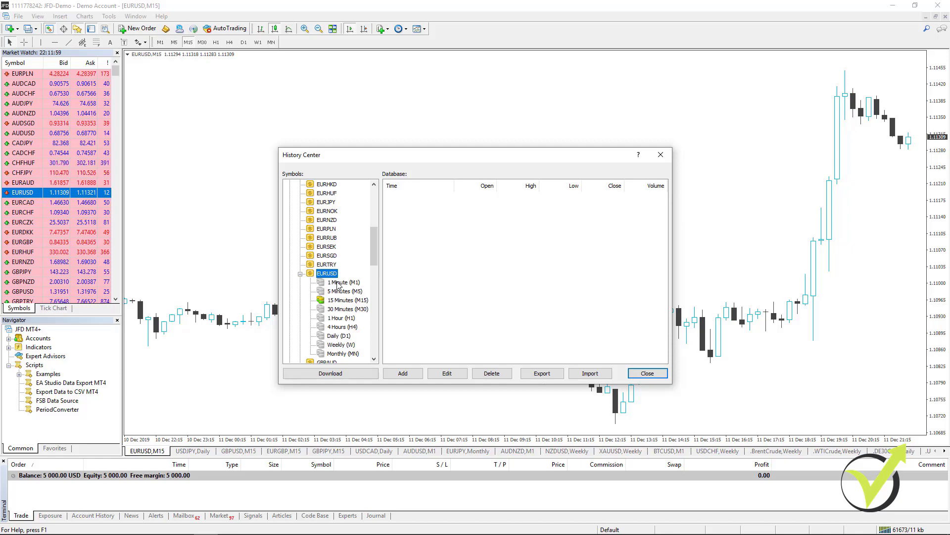
{"action": "left_click", "coordinate": [338, 283]}
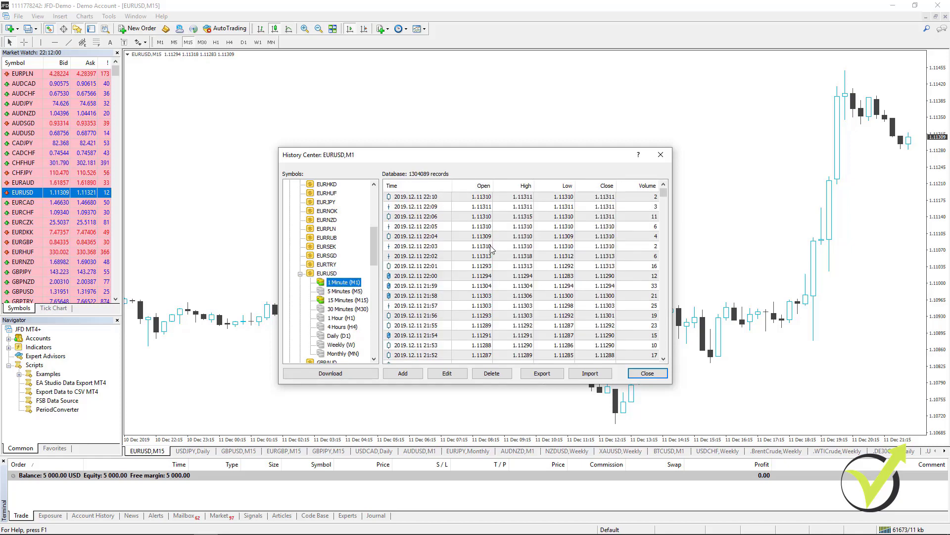
{"action": "left_click", "coordinate": [355, 376]}
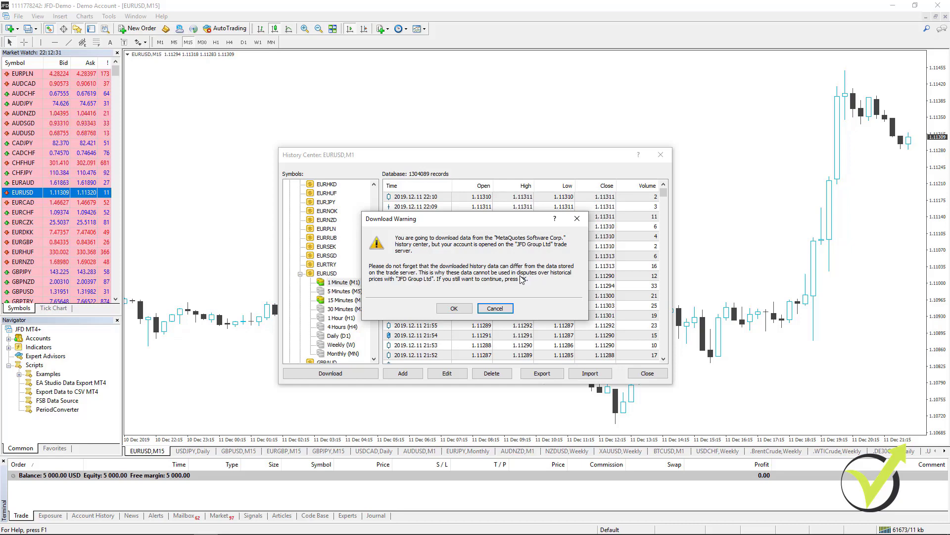
{"action": "left_click", "coordinate": [495, 308]}
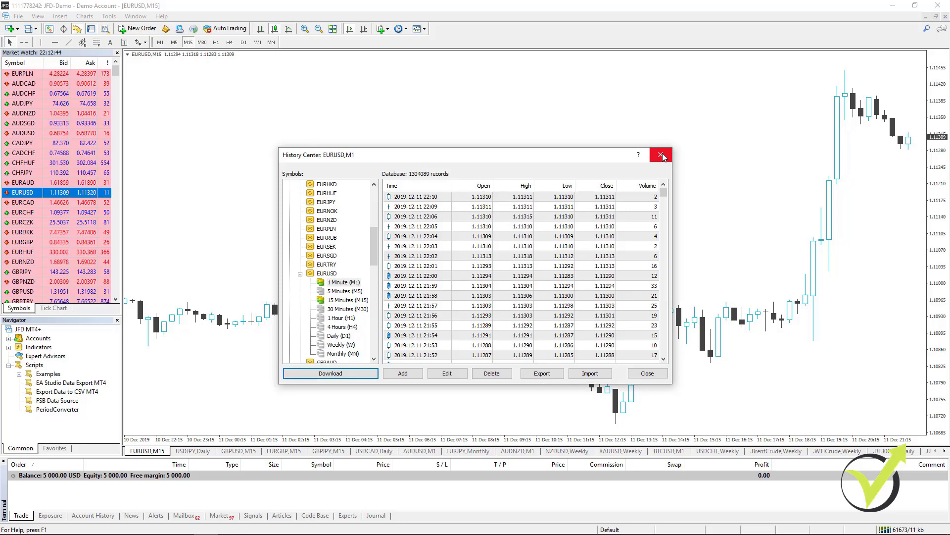
Close the History Center and enter 65000 history bars and 65000 chart bars in Options.
{"action": "left_click", "coordinate": [664, 157]}
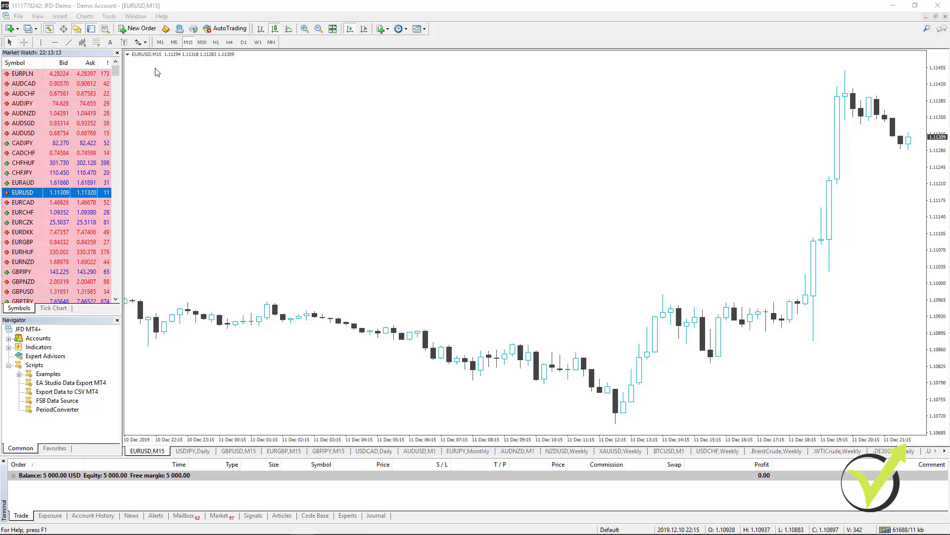
{"action": "left_click", "coordinate": [110, 18]}
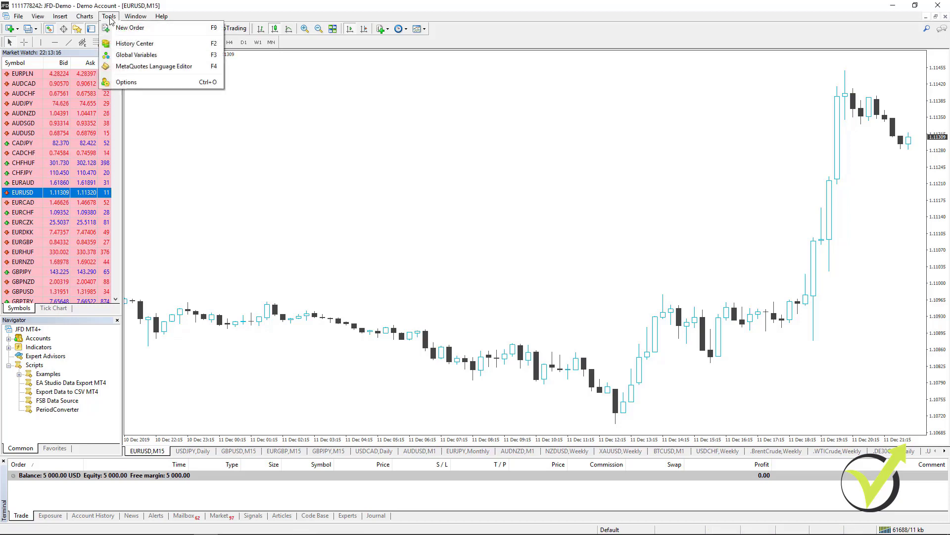
{"action": "left_click", "coordinate": [119, 83]}
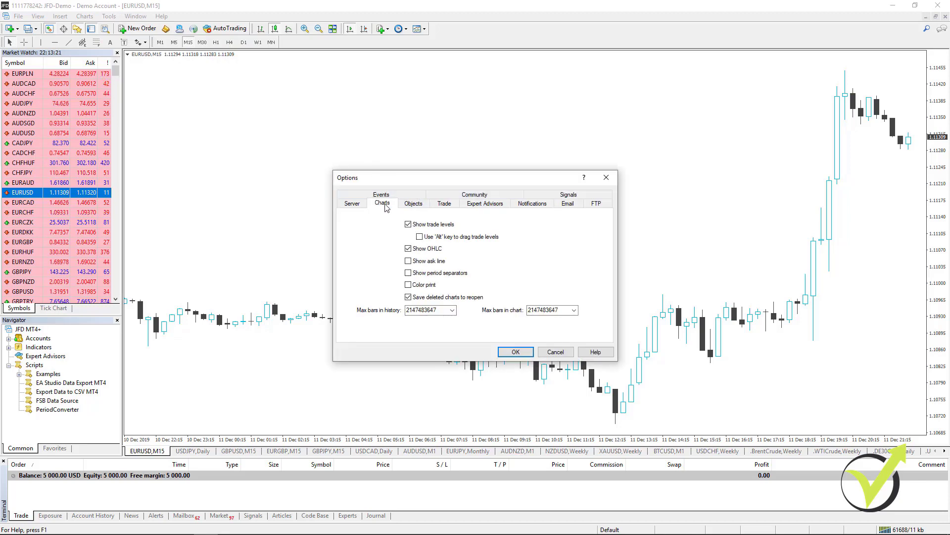
{"action": "double_click", "coordinate": [442, 309]}
{"action": "type", "text": "65000"}
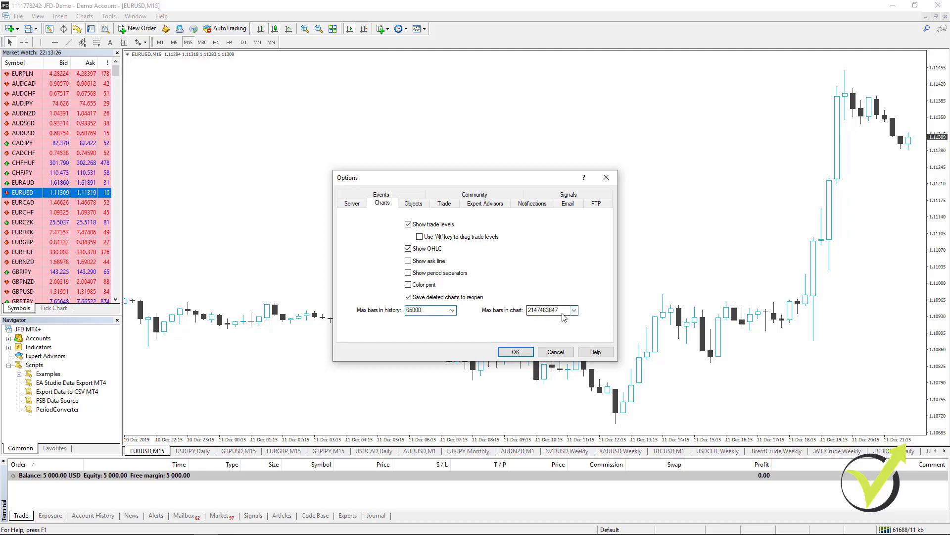
{"action": "double_click", "coordinate": [559, 310]}
{"action": "type", "text": "65000"}
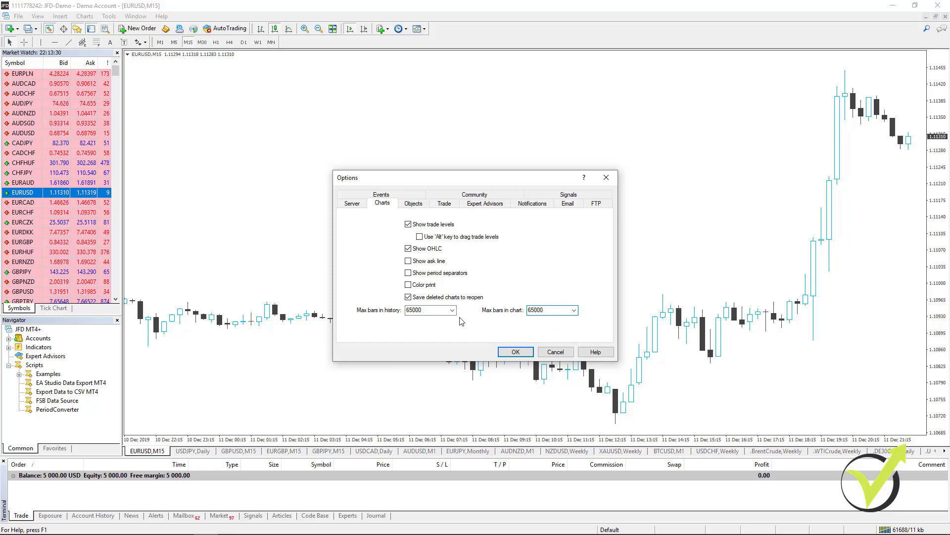
{"action": "double_click", "coordinate": [429, 310]}
{"action": "type", "text": "9999999999999"}
{"action": "double_click", "coordinate": [550, 311]}
{"action": "type", "text": "9999999999999"}
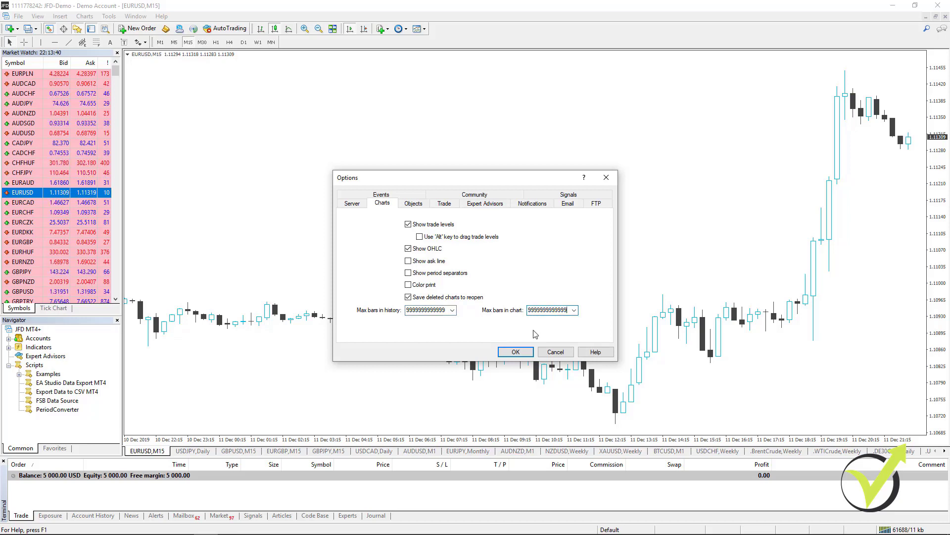
{"action": "left_click", "coordinate": [516, 352]}
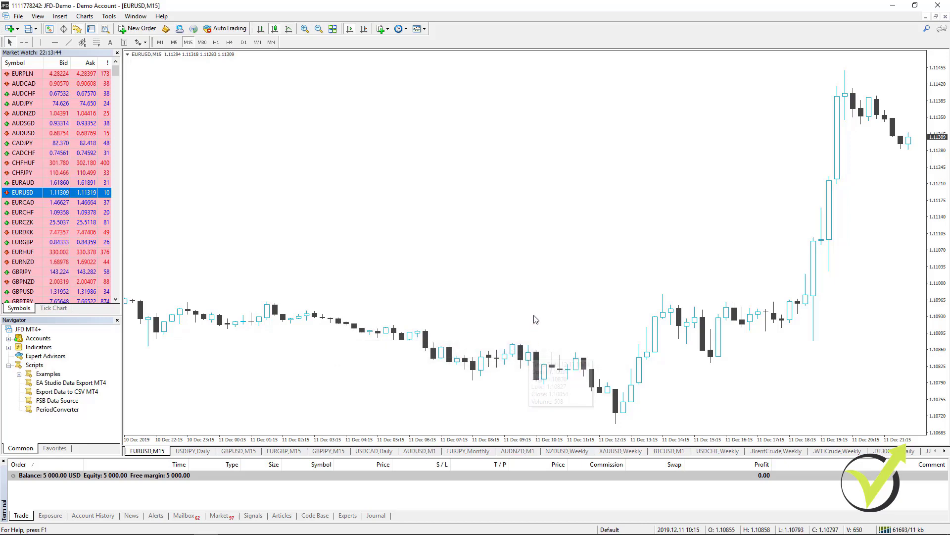
Check the chart history, then drop EA Studio Data Export MT4 onto the EURUSD chart.
{"action": "key", "text": "Home"}
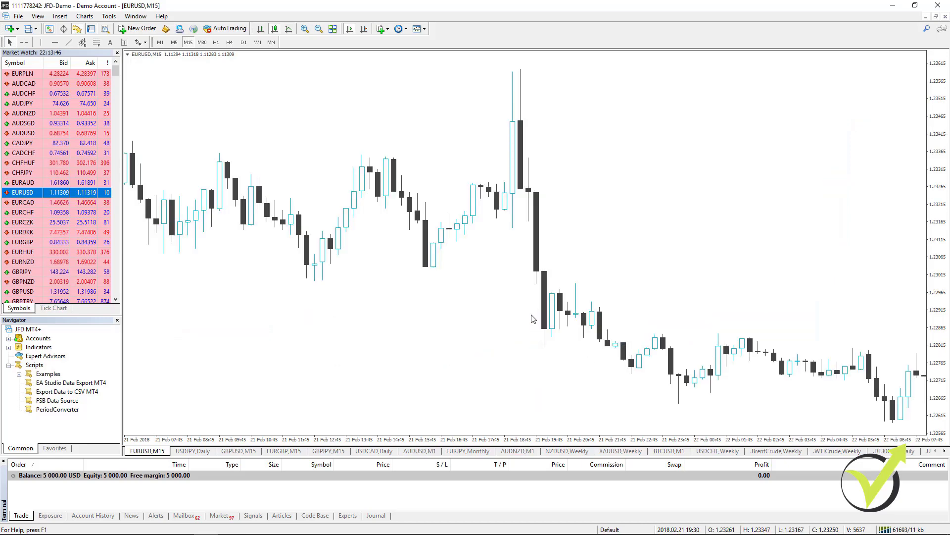
{"action": "key", "text": "End"}
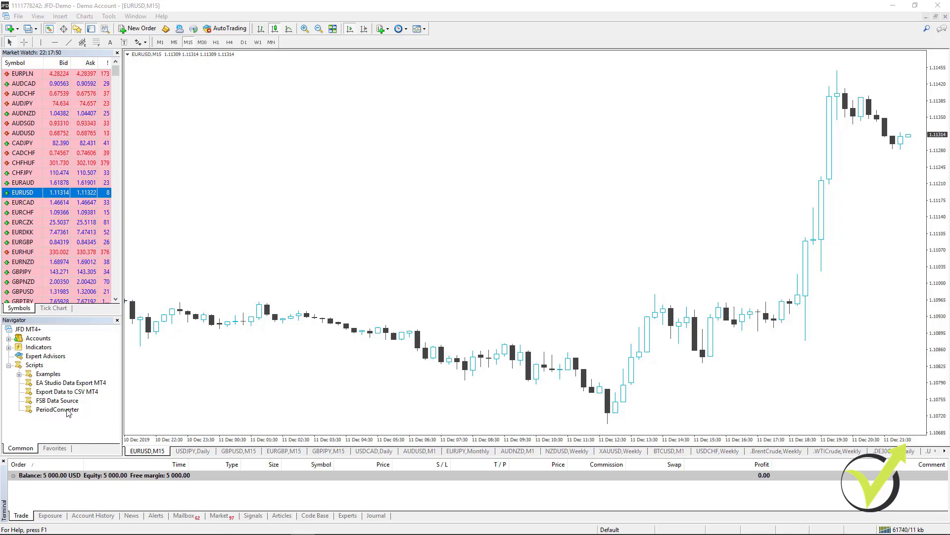
{"action": "left_click", "coordinate": [55, 385]}
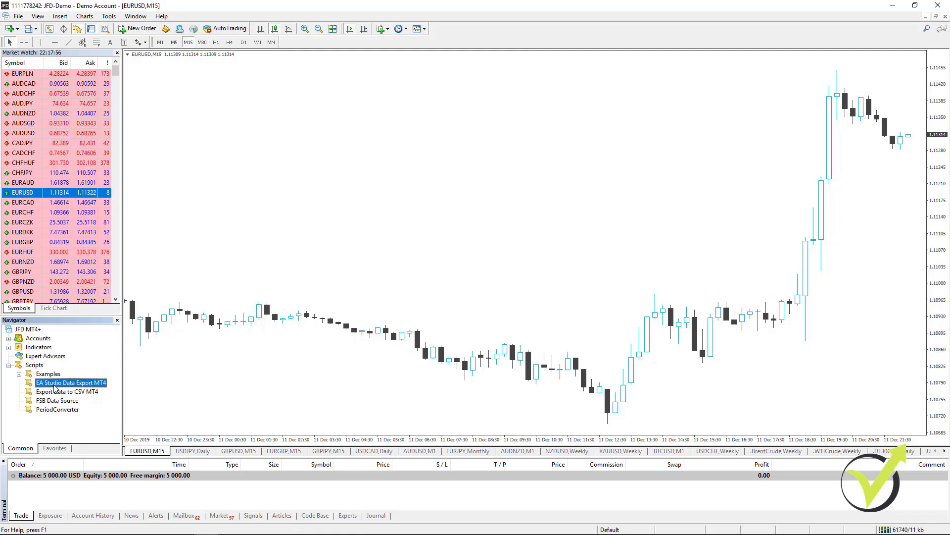
{"action": "left_click_drag", "start_coordinate": [166, 366], "coordinate": [341, 237]}
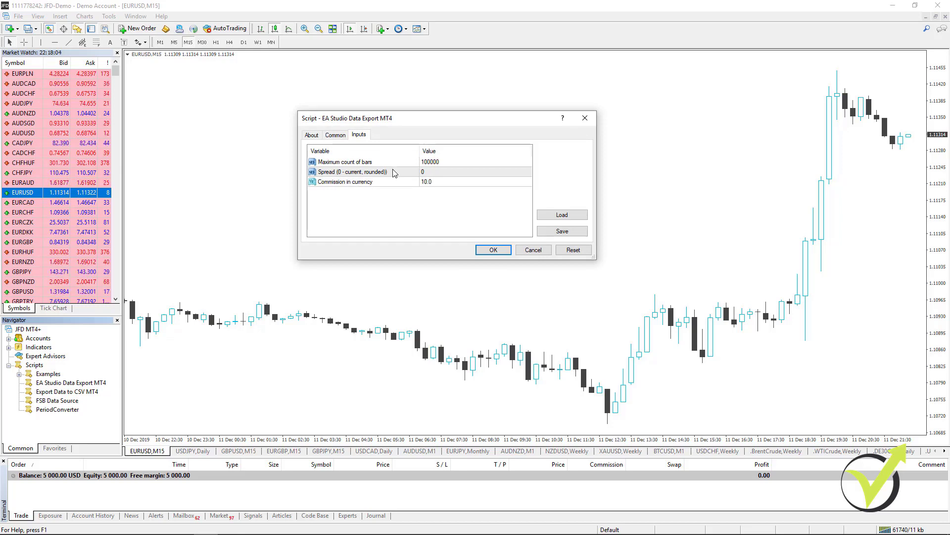
Set Maximum count of bars to 200000 and commission to 6, then run the export.
{"action": "left_click", "coordinate": [427, 163]}
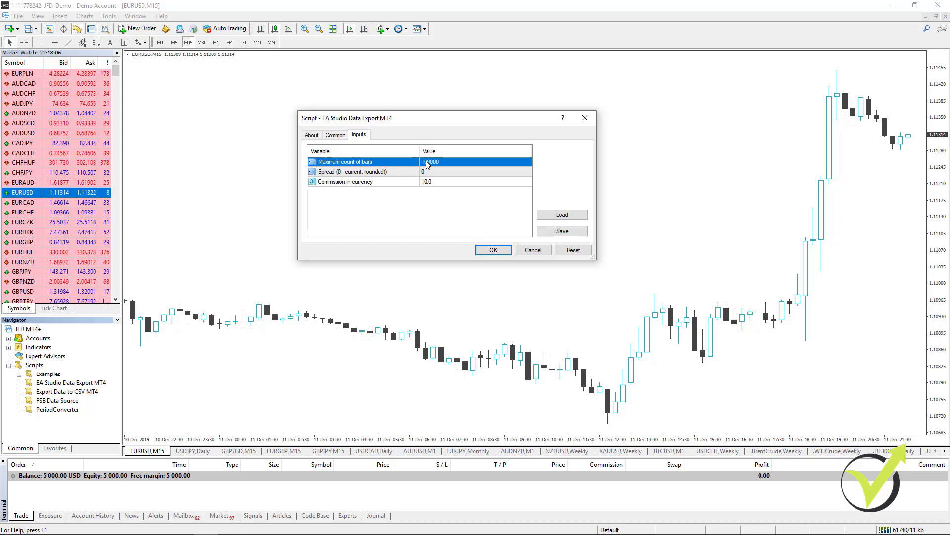
{"action": "left_click", "coordinate": [424, 160]}
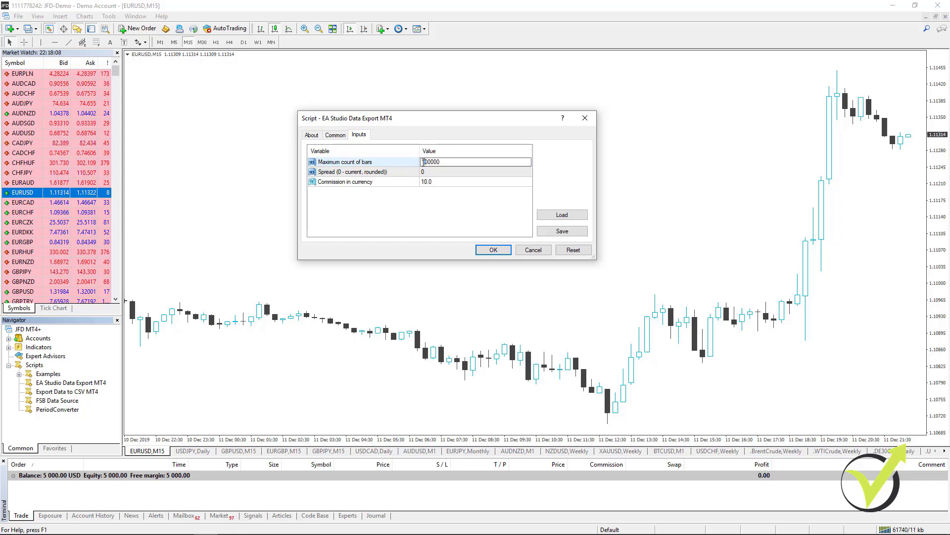
{"action": "type", "text": "2"}
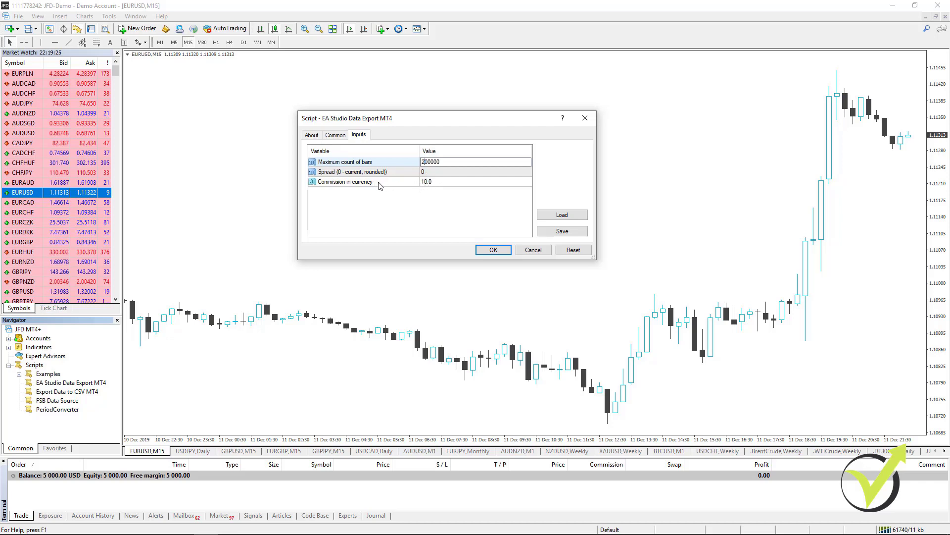
{"action": "left_click", "coordinate": [438, 182]}
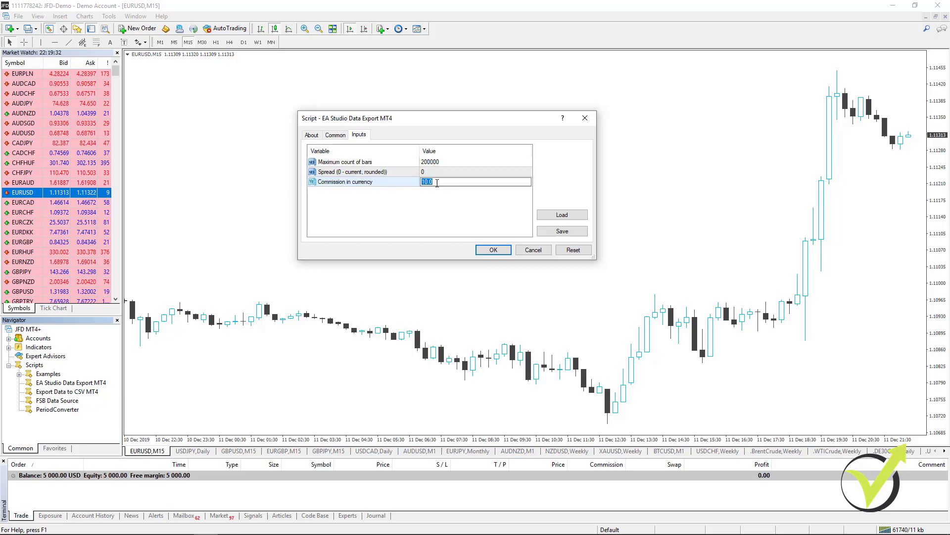
{"action": "type", "text": "6"}
{"action": "left_click", "coordinate": [484, 251]}
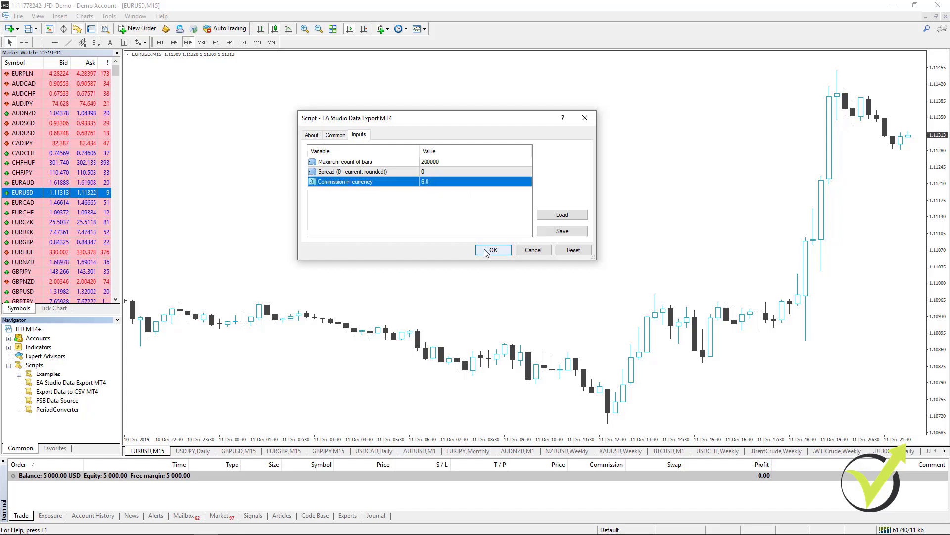
{"action": "left_click", "coordinate": [485, 251]}
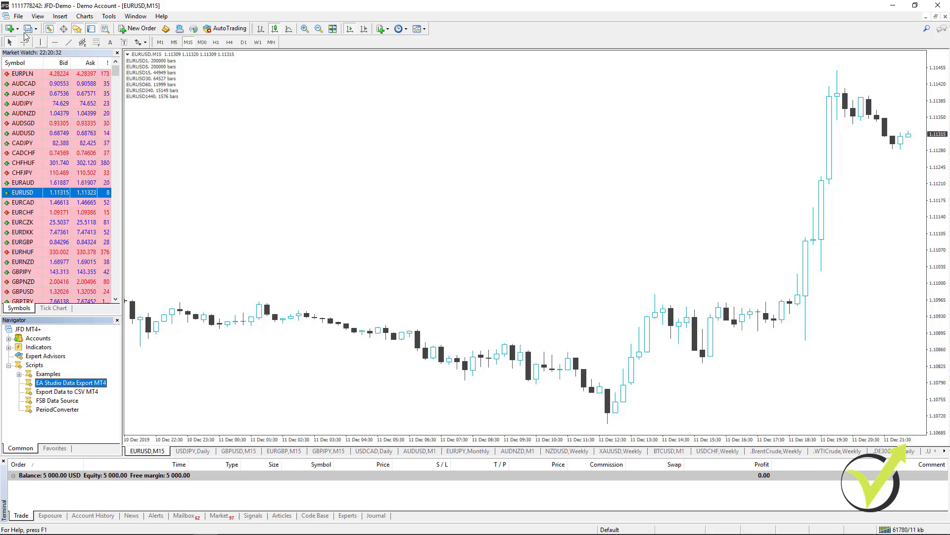
Open the data folder's MQL4 > Files and select the seven EURUSD JSON exports.
{"action": "left_click", "coordinate": [18, 17]}
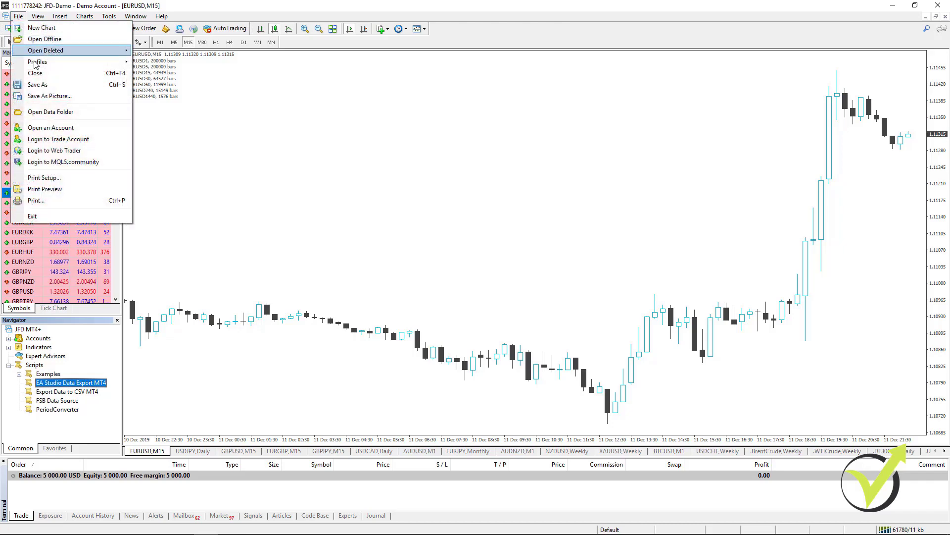
{"action": "left_click", "coordinate": [50, 112]}
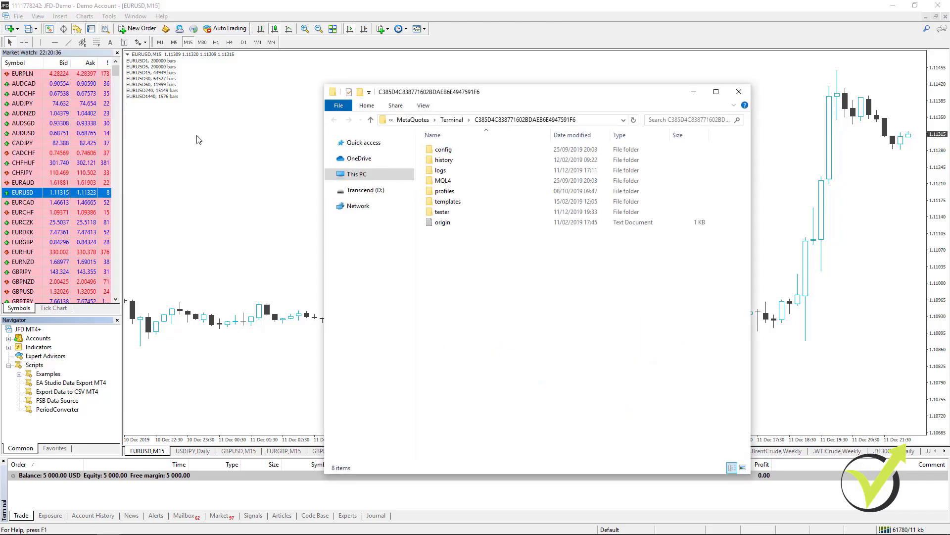
{"action": "left_click", "coordinate": [446, 181]}
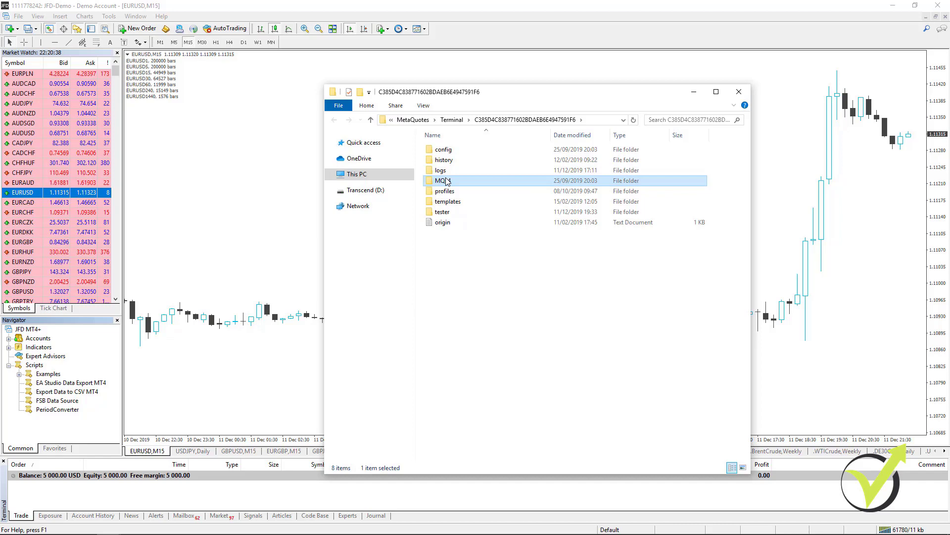
{"action": "double_click", "coordinate": [446, 182]}
{"action": "double_click", "coordinate": [442, 161]}
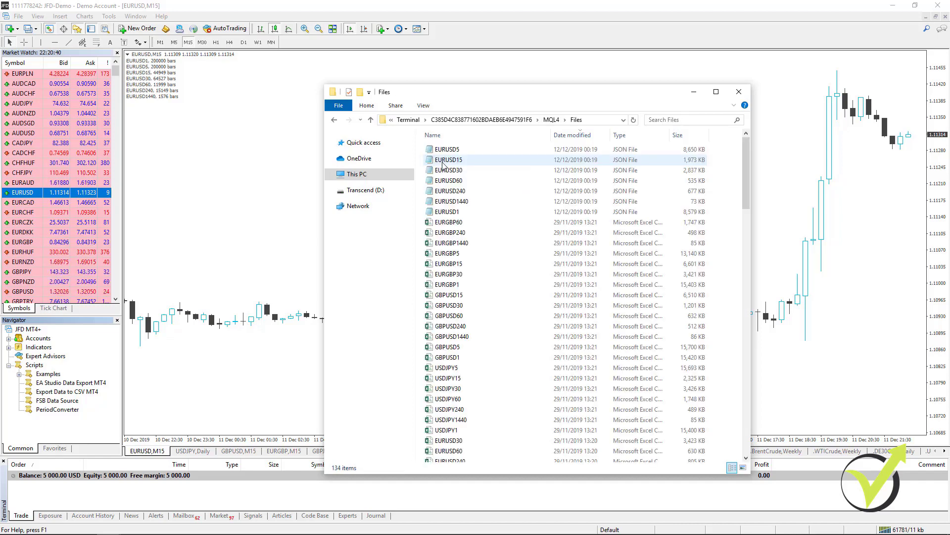
{"action": "left_click_drag", "start_coordinate": [421, 145], "coordinate": [476, 218]}
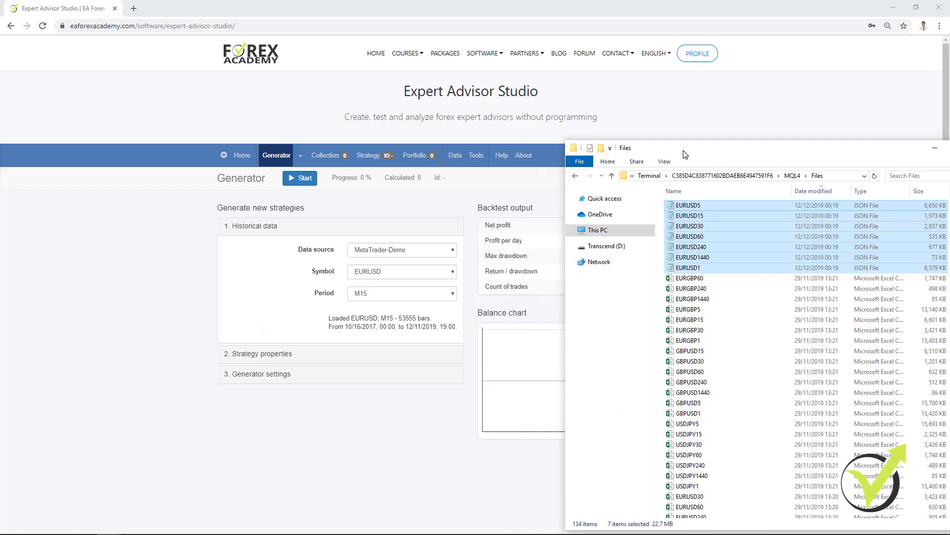
{"action": "mouse_move", "coordinate": [688, 158]}
{"action": "left_mouse_down"}
{"action": "mouse_move", "coordinate": [507, 131]}
{"action": "mouse_move", "coordinate": [949, 131]}
{"action": "left_mouse_up"}
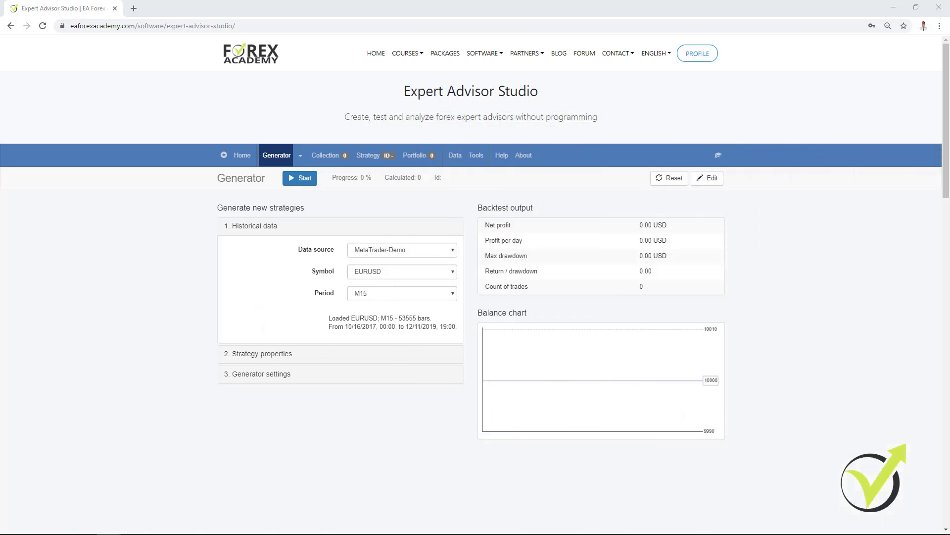
On the Data page, drop the seven EURUSD JSON files onto the import zone.
{"action": "left_click", "coordinate": [452, 156]}
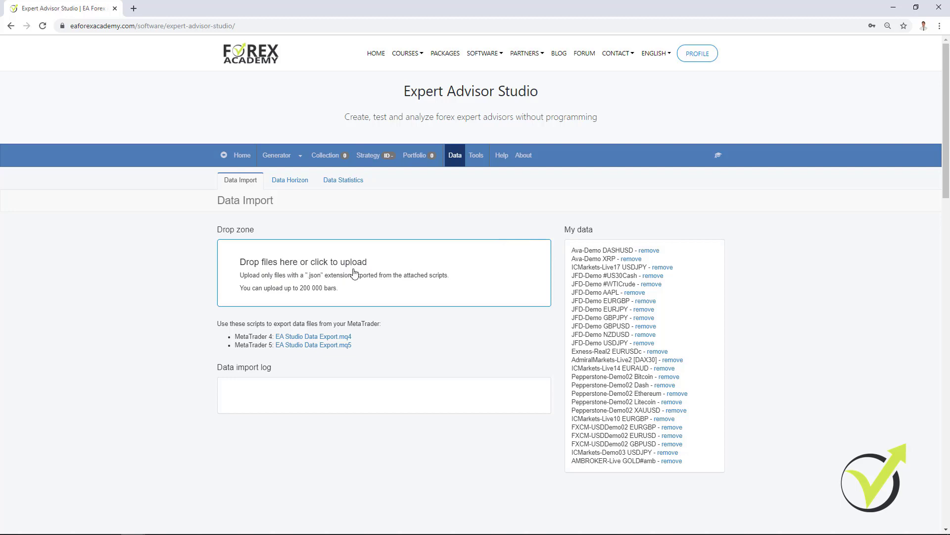
{"action": "left_click_drag", "start_coordinate": [889, 191], "coordinate": [577, 173]}
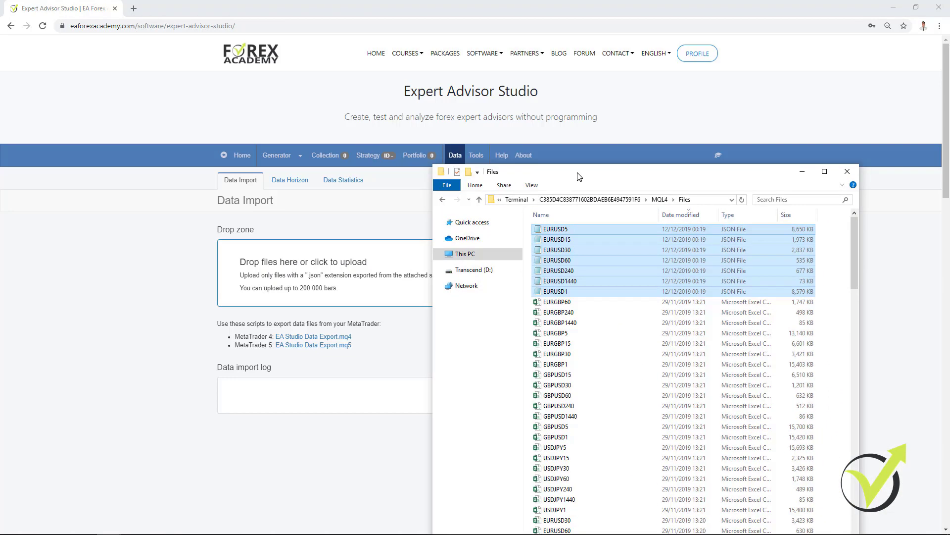
{"action": "left_click_drag", "start_coordinate": [559, 261], "coordinate": [308, 272]}
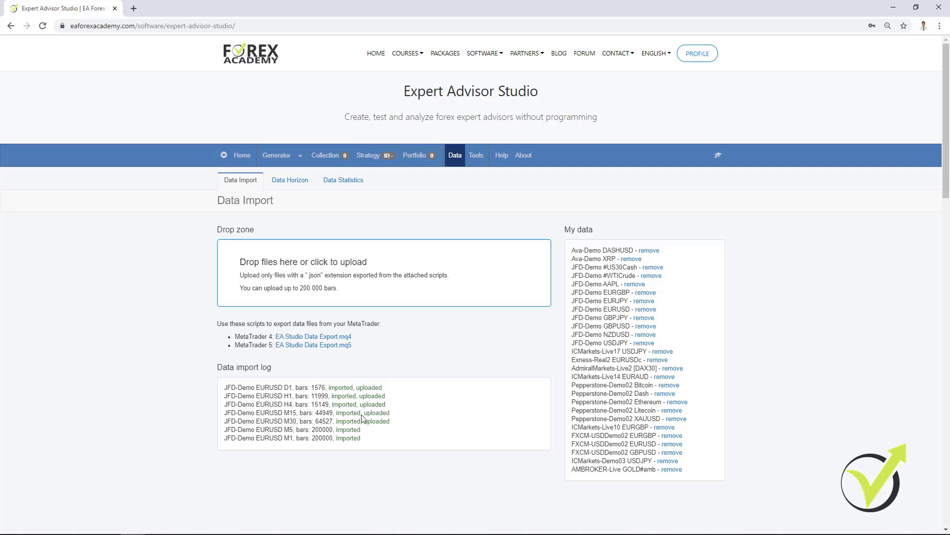
Select JFD-Demo as the generator's data source, loading 44,949 EURUSD M15 bars.
{"action": "left_click", "coordinate": [274, 160]}
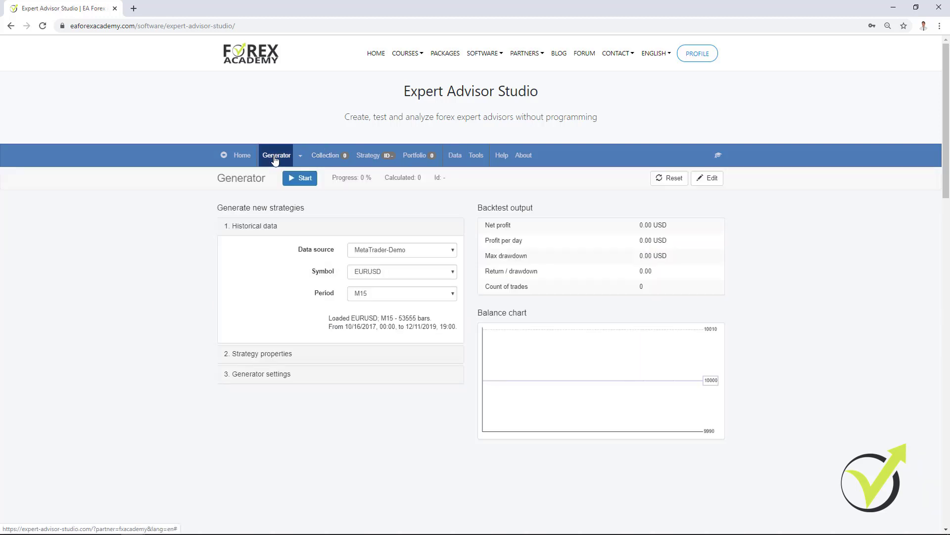
{"action": "left_click", "coordinate": [378, 253]}
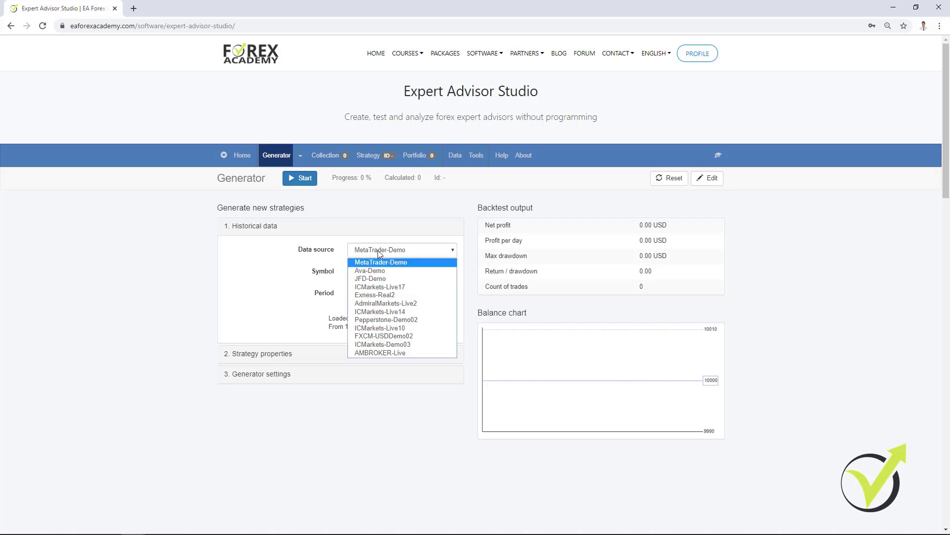
{"action": "left_click", "coordinate": [377, 279]}
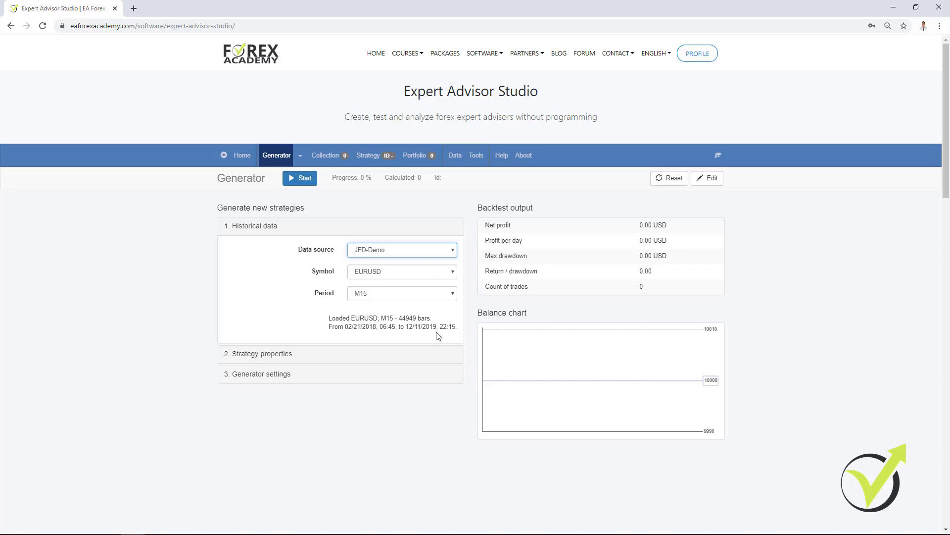
{"action": "left_click", "coordinate": [421, 317]}
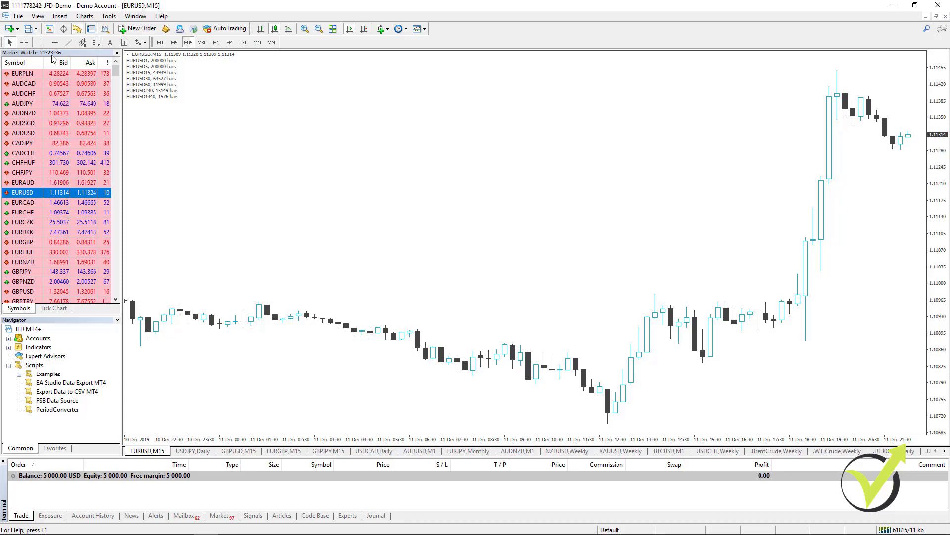
Minimize MetaTrader 4 to bring back the Expert Advisor Studio generator with JFD-Demo EURUSD M15 data.
{"action": "left_click", "coordinate": [893, 5]}
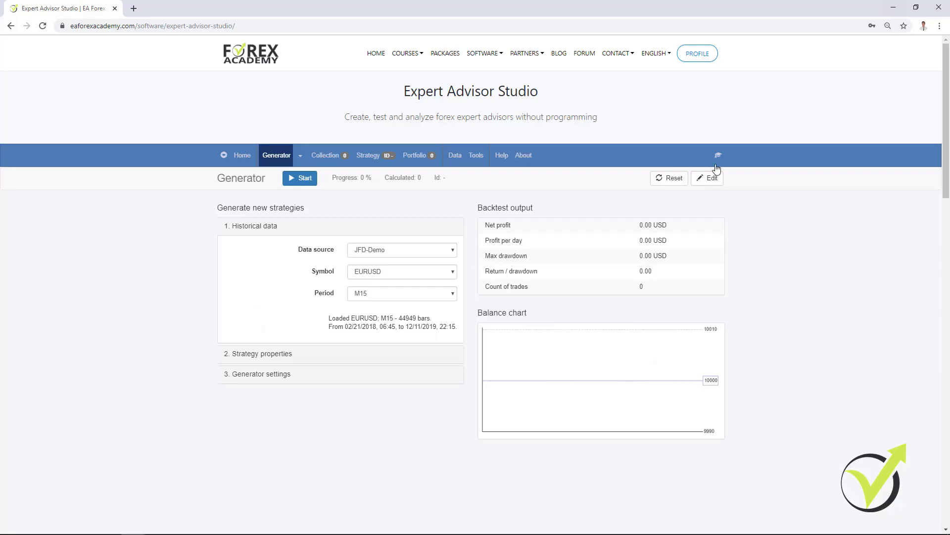